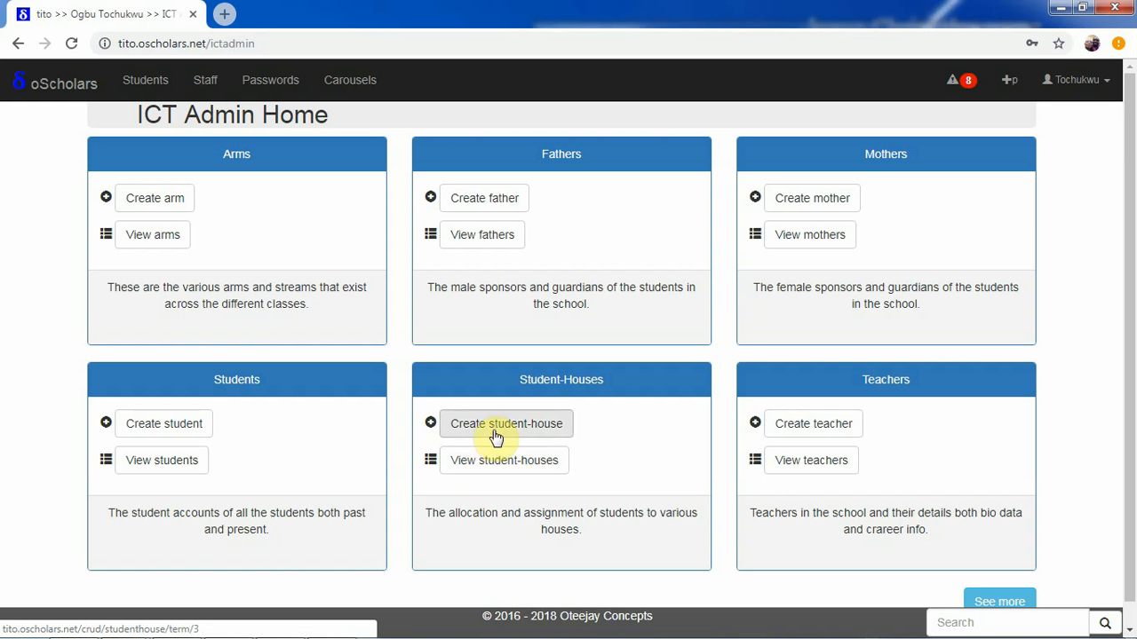
Start a student-house assignment for 2014/2015 Third Term and choose Ogecha House as the house
left_click(496, 435)
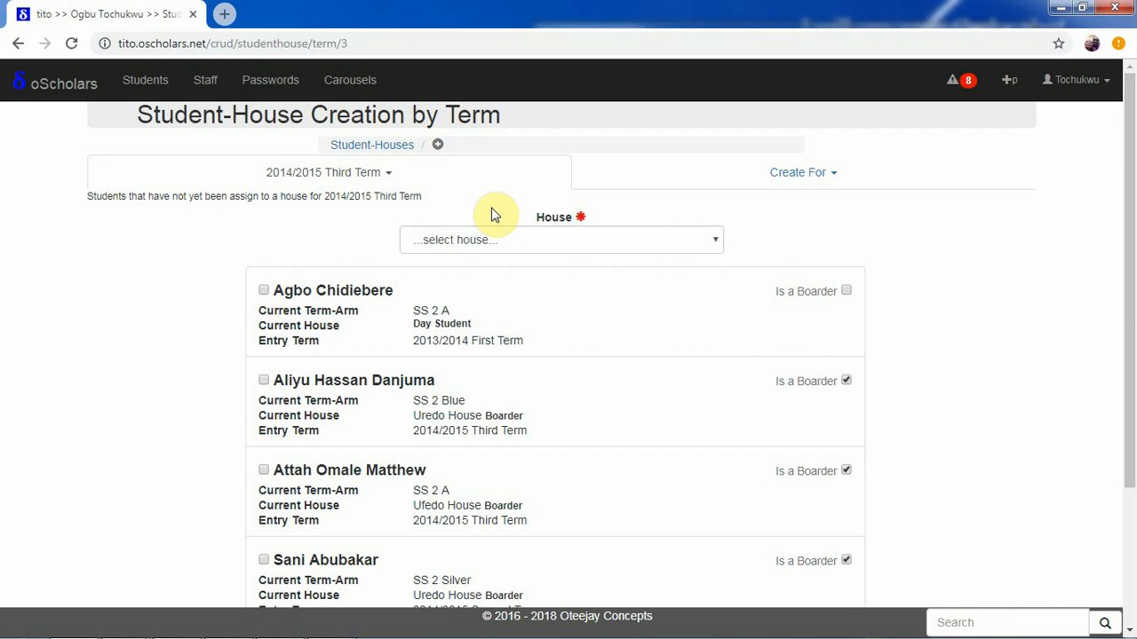
left_click(508, 243)
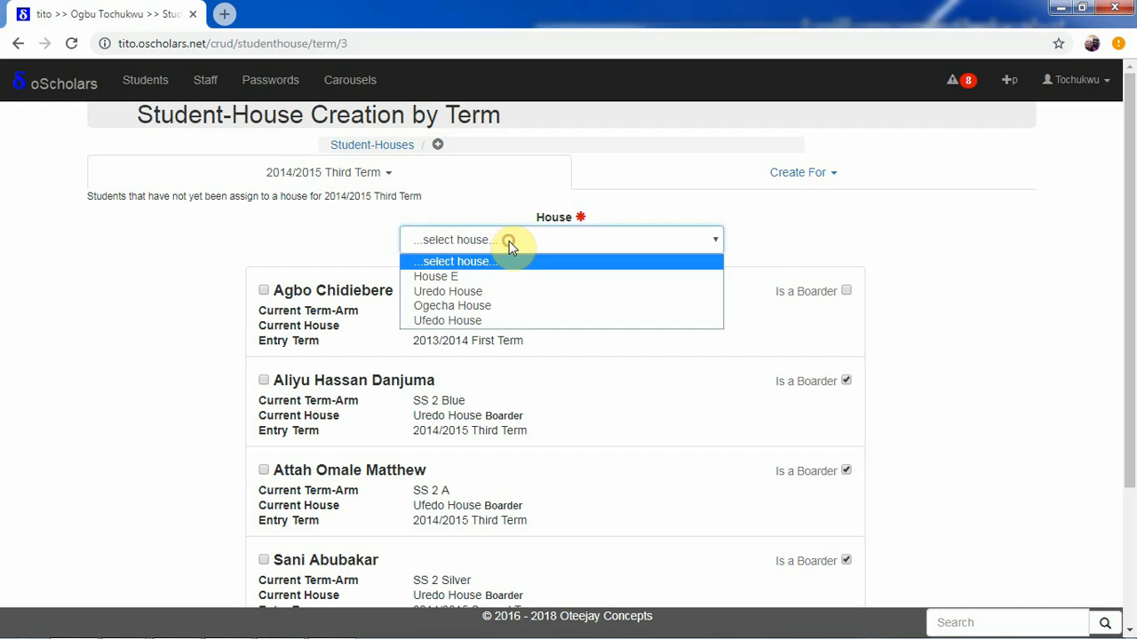
left_click(500, 305)
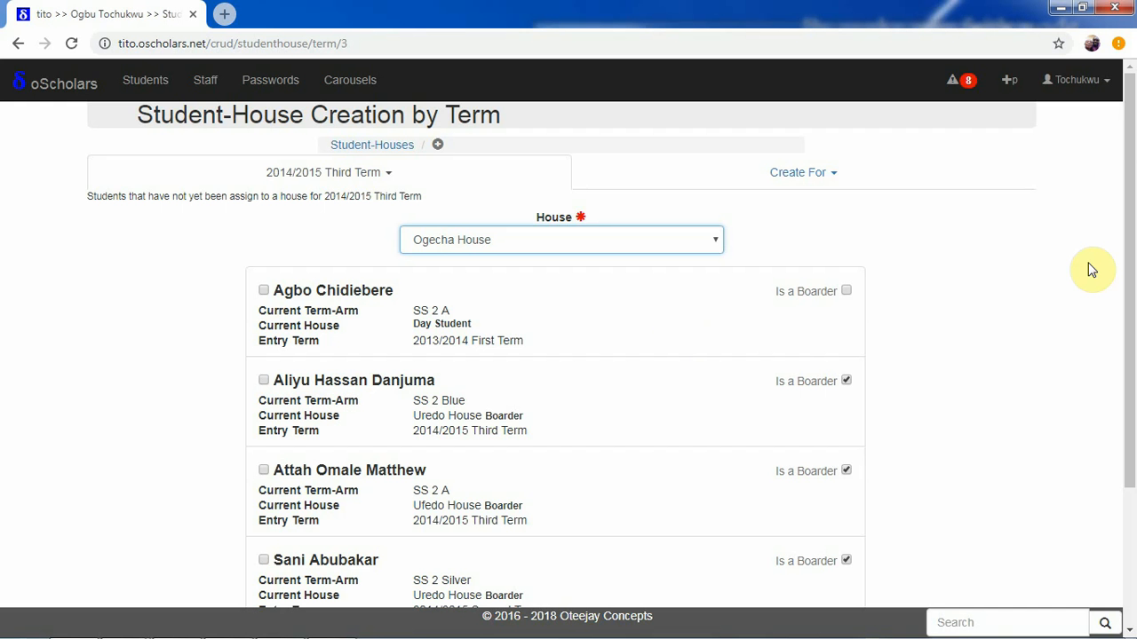
Select the last two listed students, unmark the last one as a boarder, and submit the house assignment
scroll(1131, 271, "down", 1)
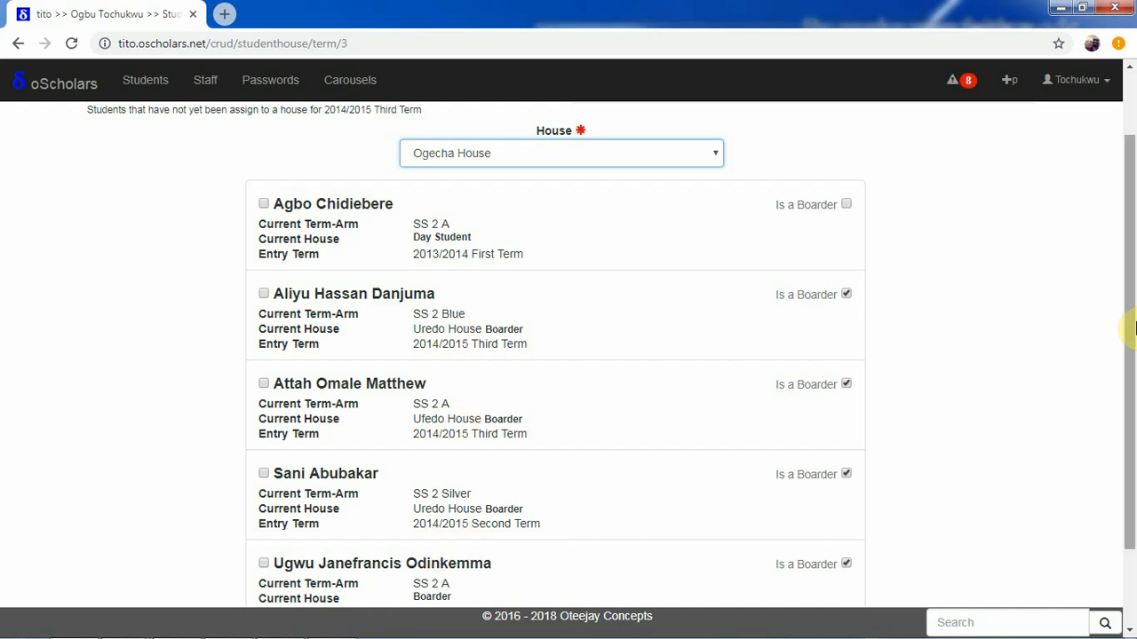
left_click_drag(1122, 381, 1122, 454)
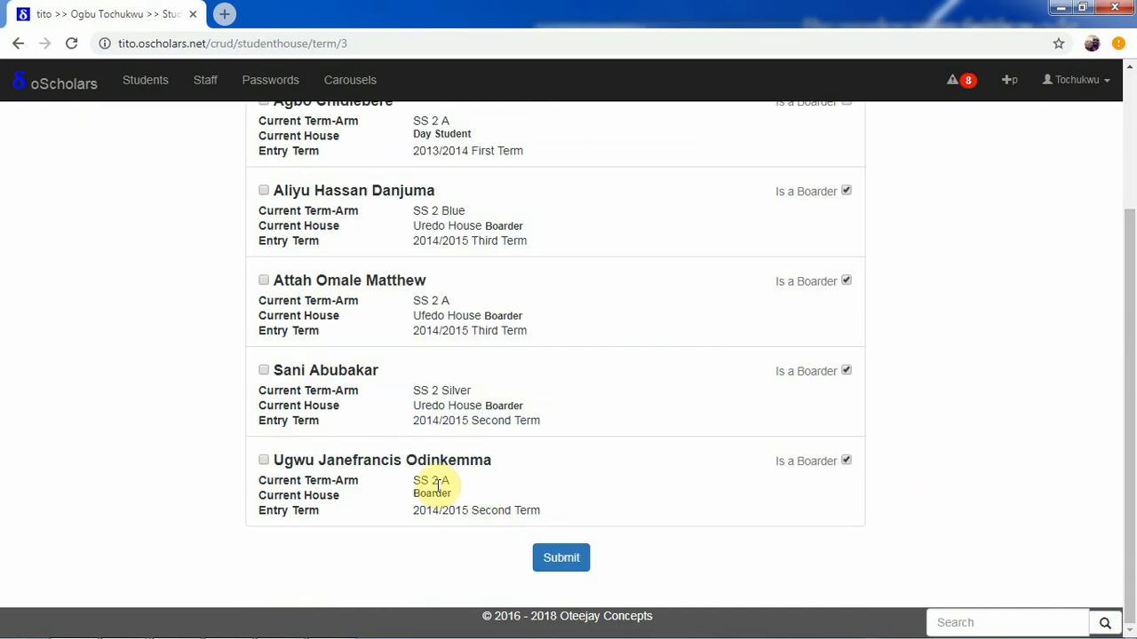
left_click(263, 461)
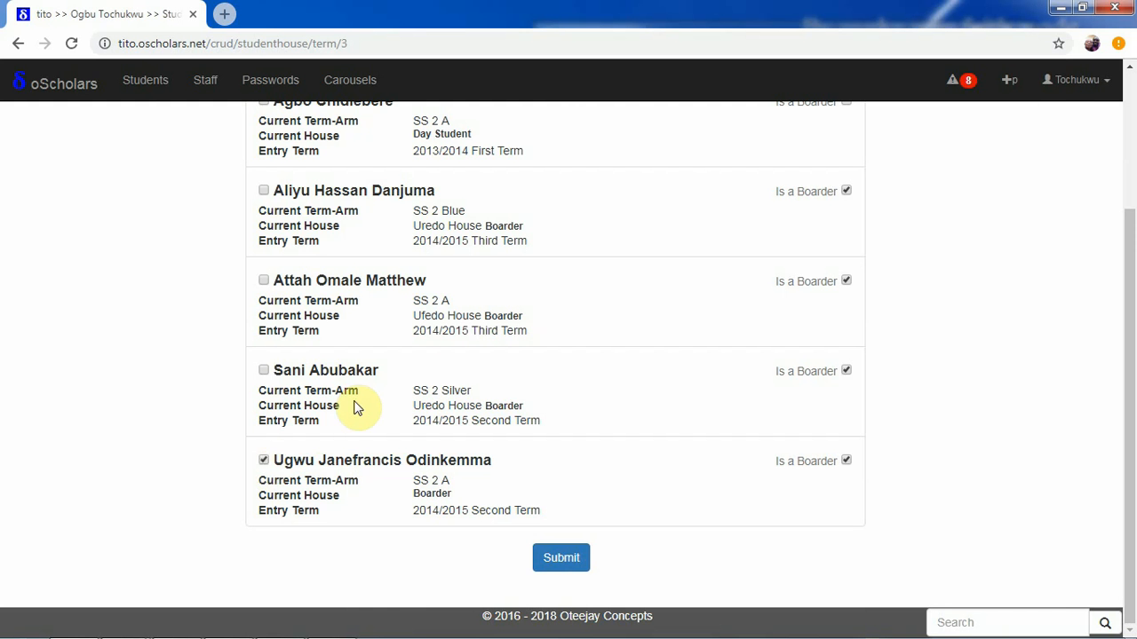
left_click(264, 371)
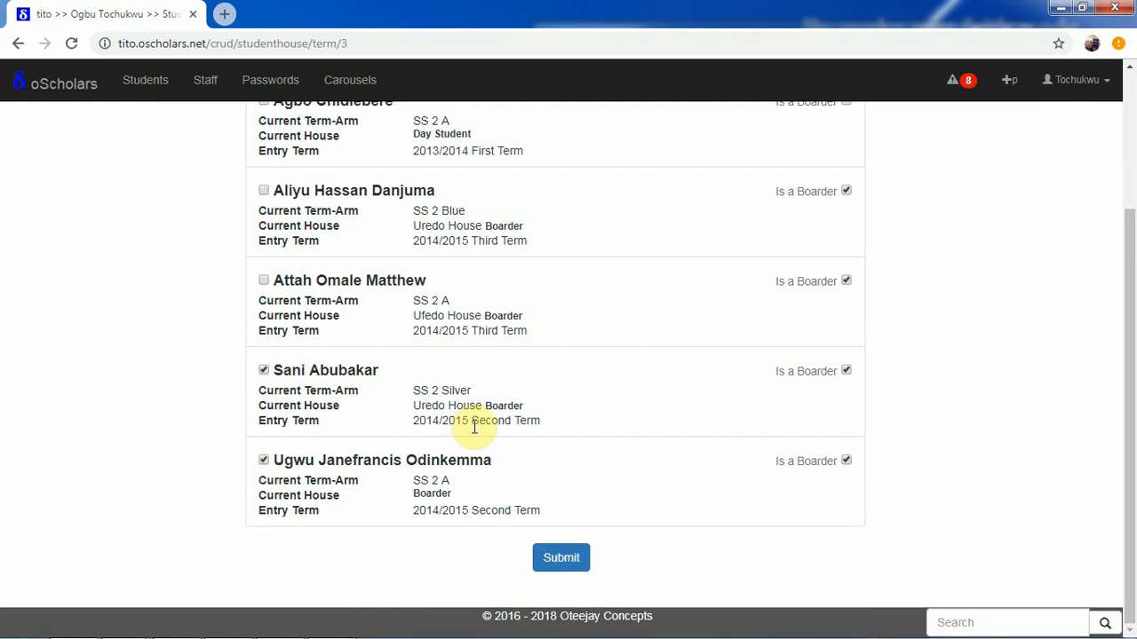
left_click_drag(1132, 260, 1121, 130)
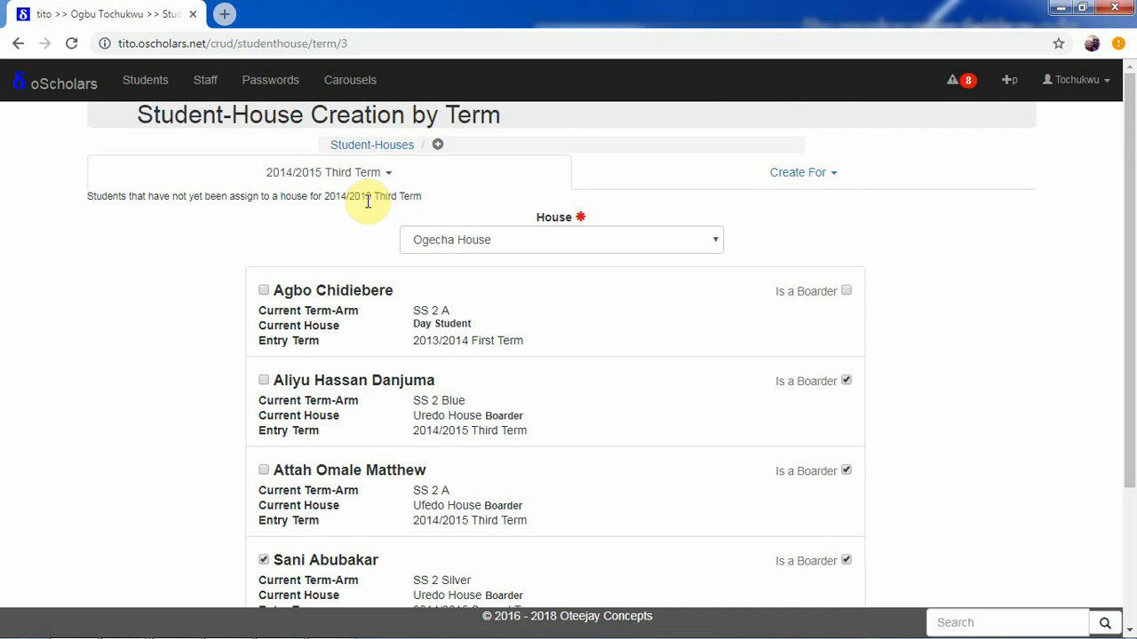
left_click_drag(1124, 417, 1120, 457)
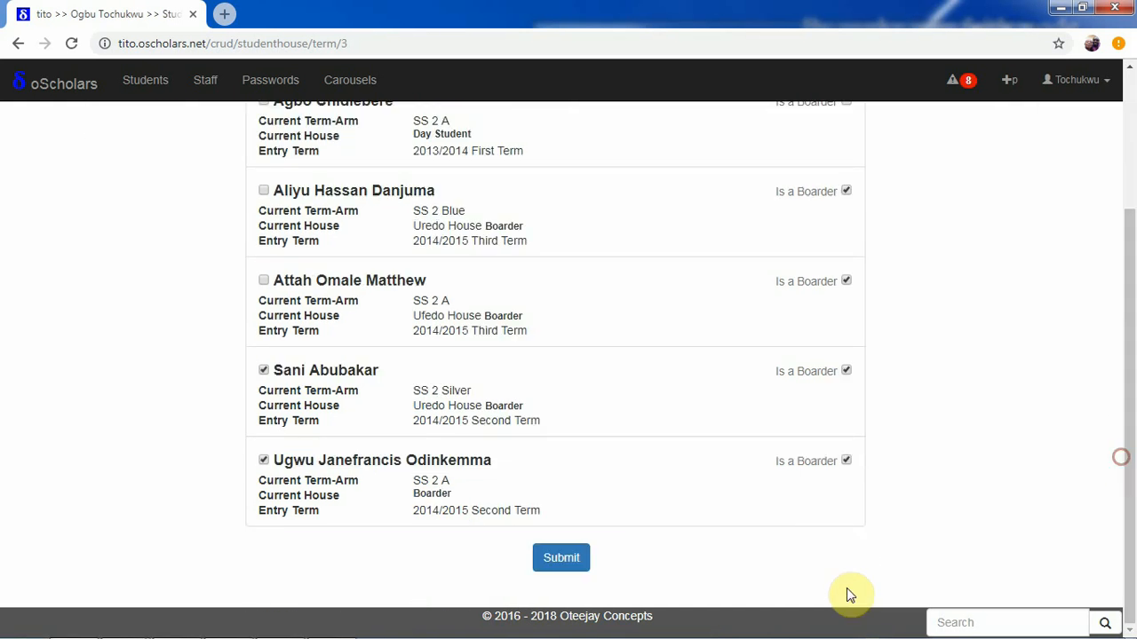
left_click(847, 464)
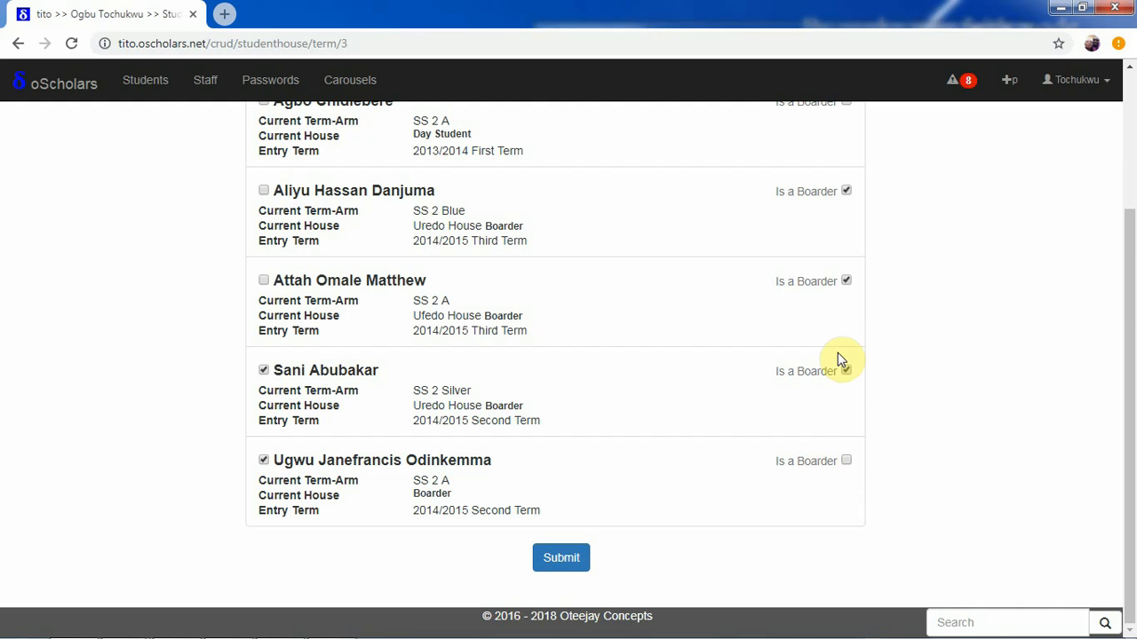
left_click(571, 563)
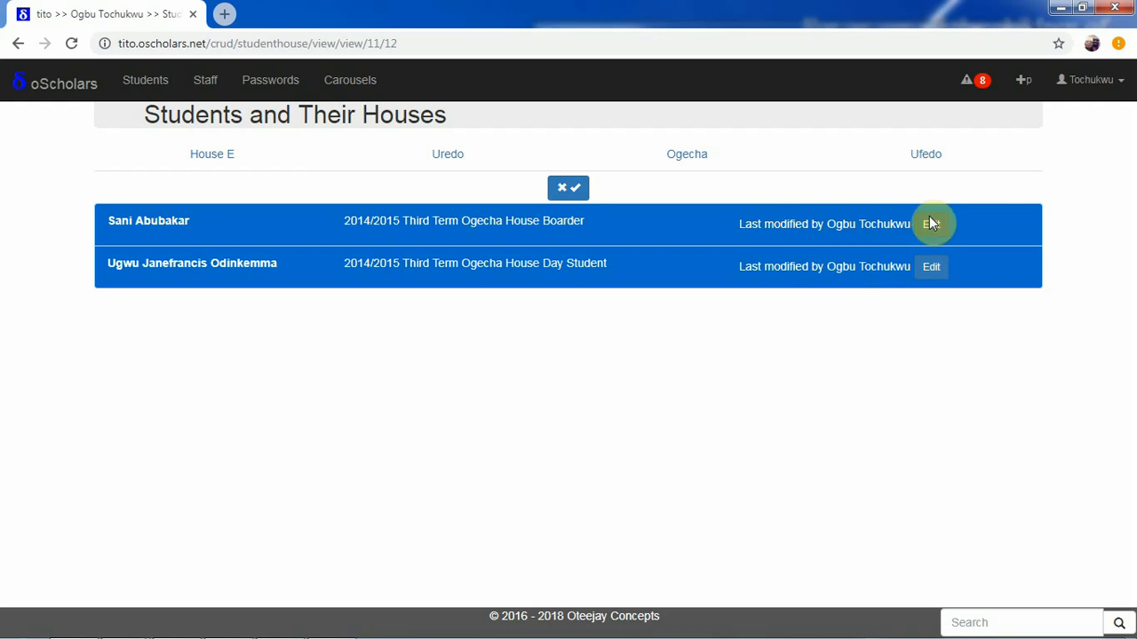
Edit the day student's Ogecha House record so that Is A Boarder is Yes, and save it
left_click(931, 274)
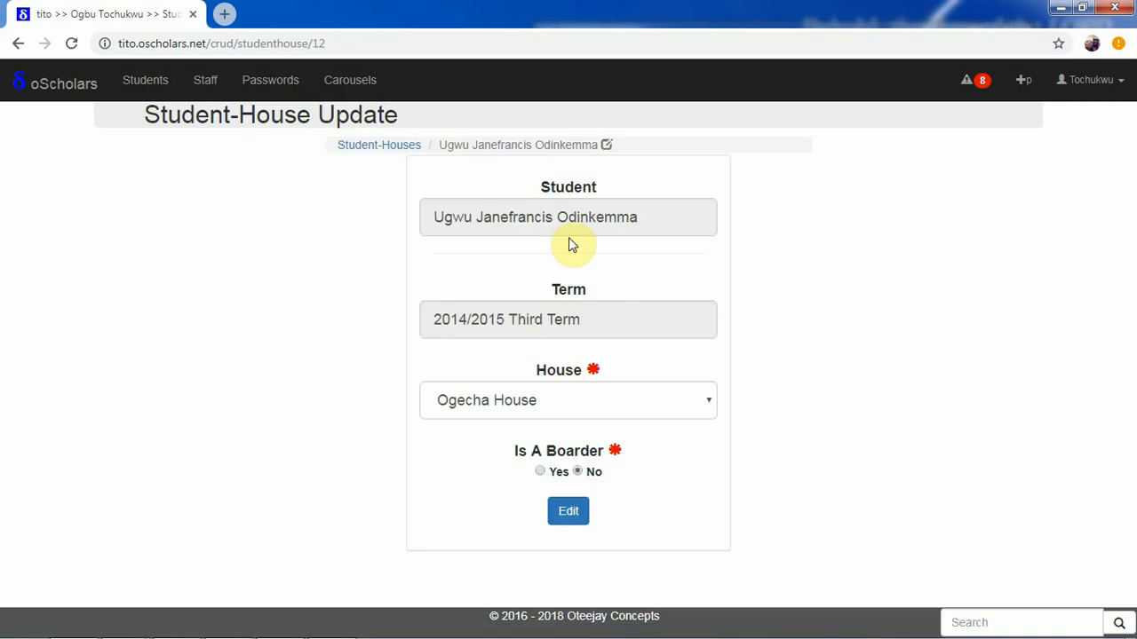
left_click(557, 473)
left_click(569, 513)
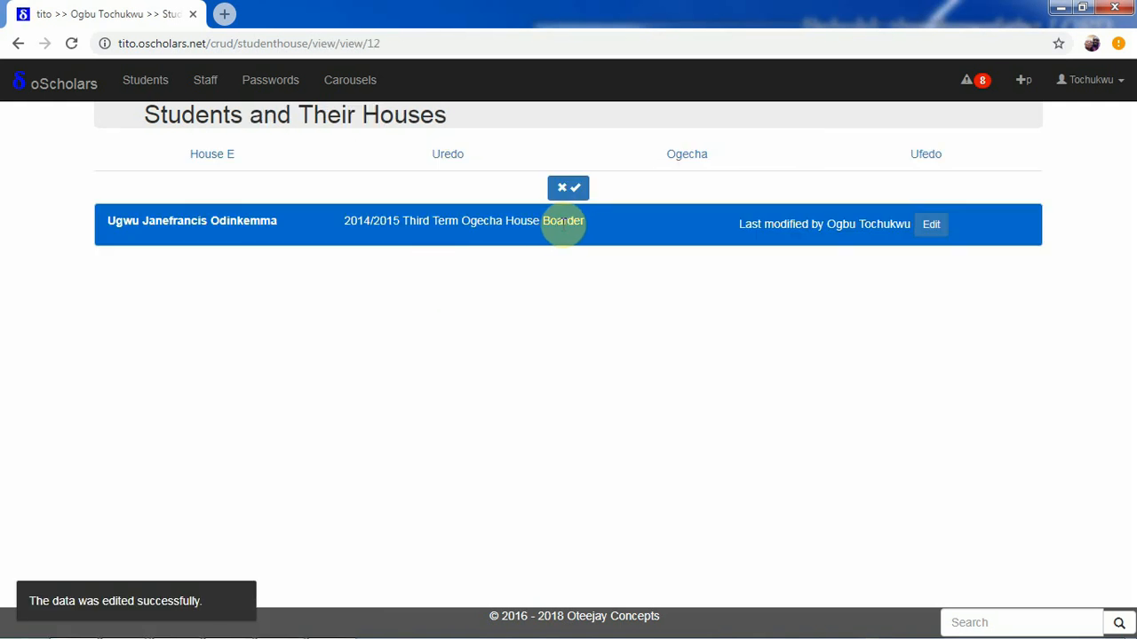
Return to the admin home and start creating student-houses for 2014/2015 Third Term from an existing listing
left_click(49, 84)
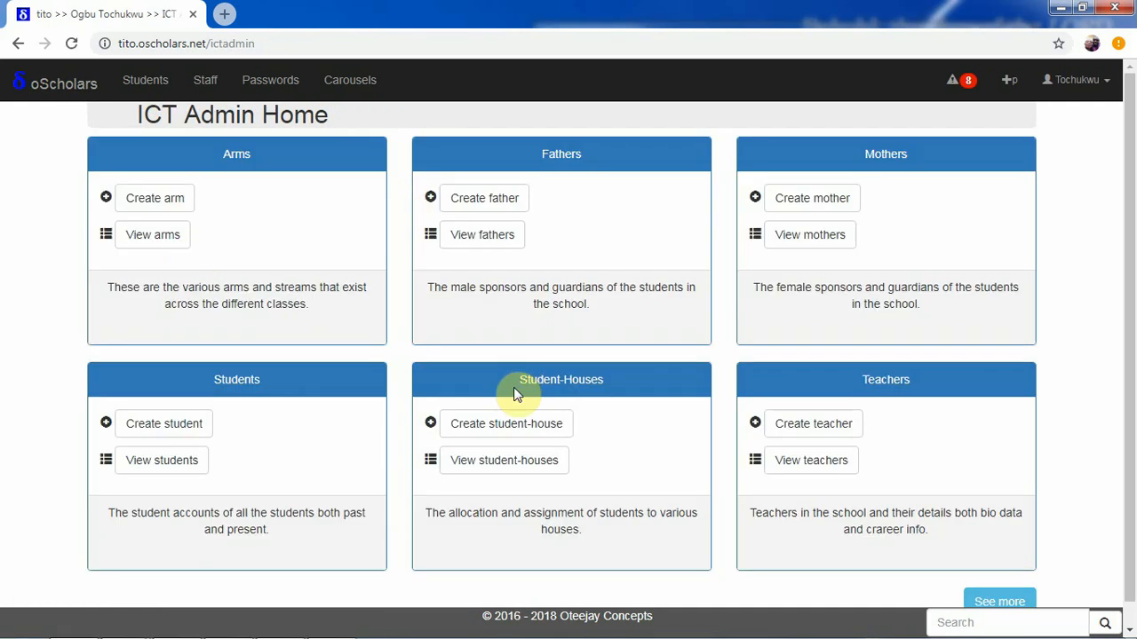
left_click(509, 428)
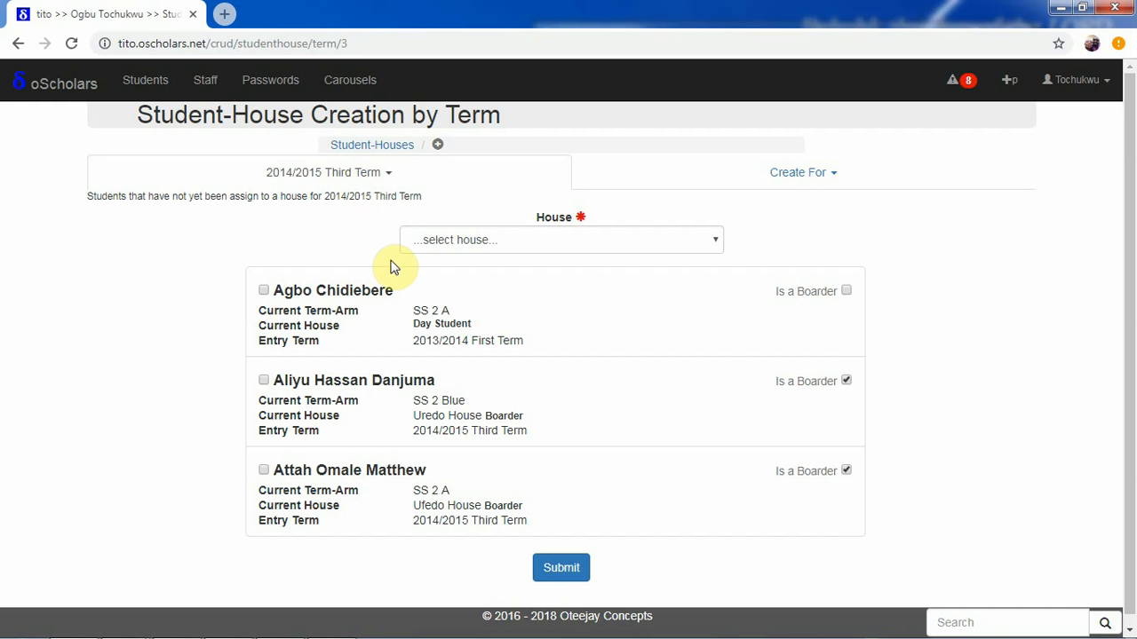
left_click(793, 182)
left_click(672, 207)
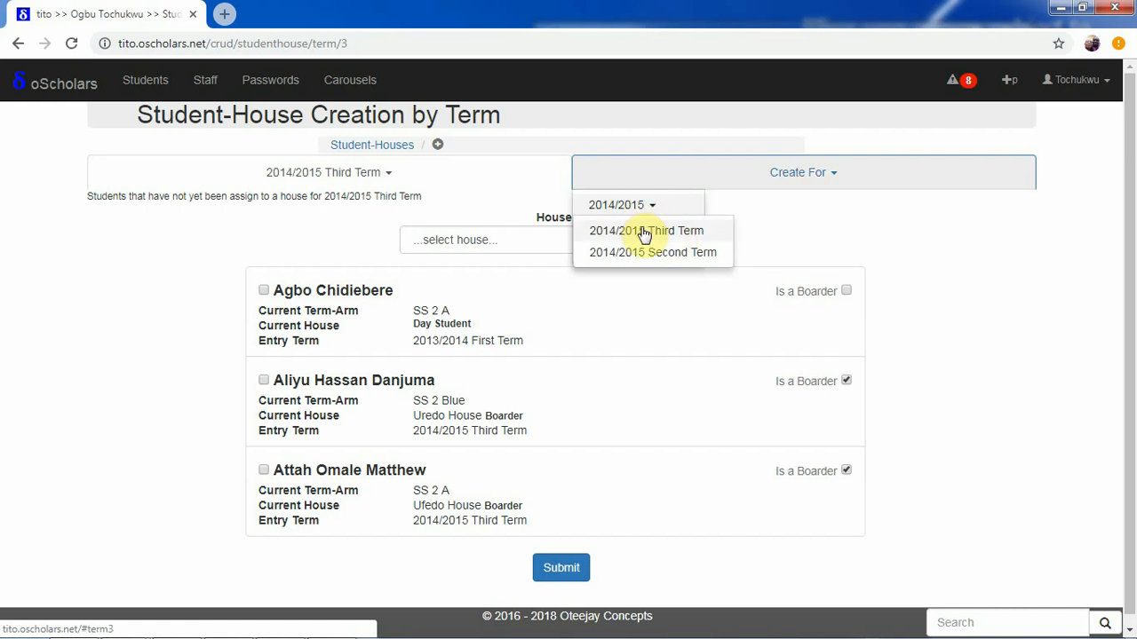
left_click(645, 233)
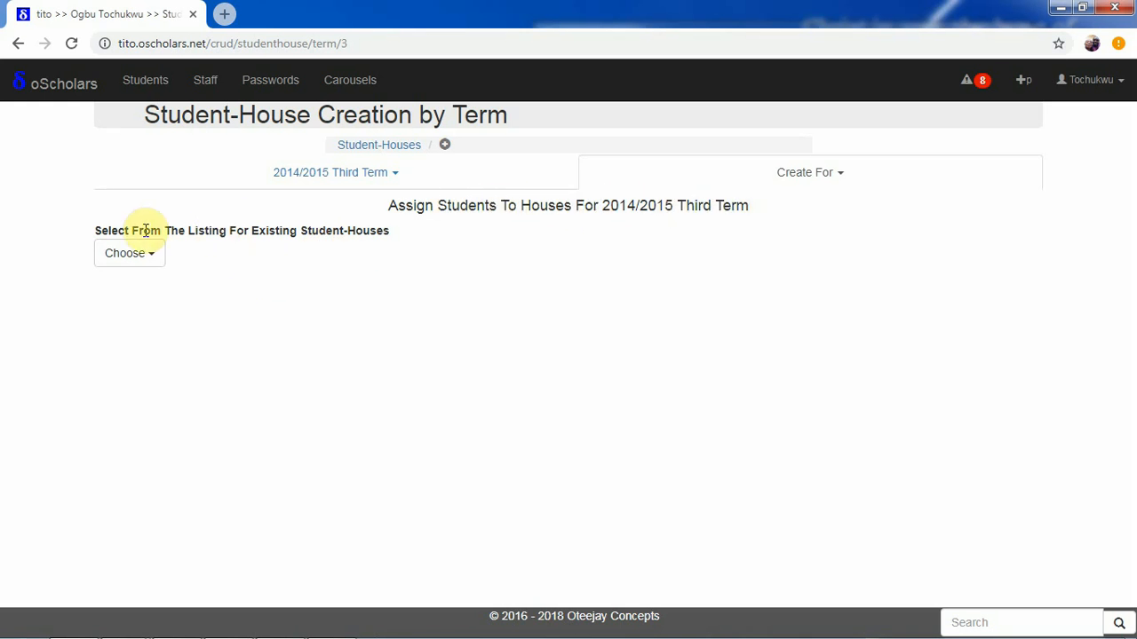
Choose the 2014/2015 Second Term Ufedo House students as the source listing
left_click(138, 256)
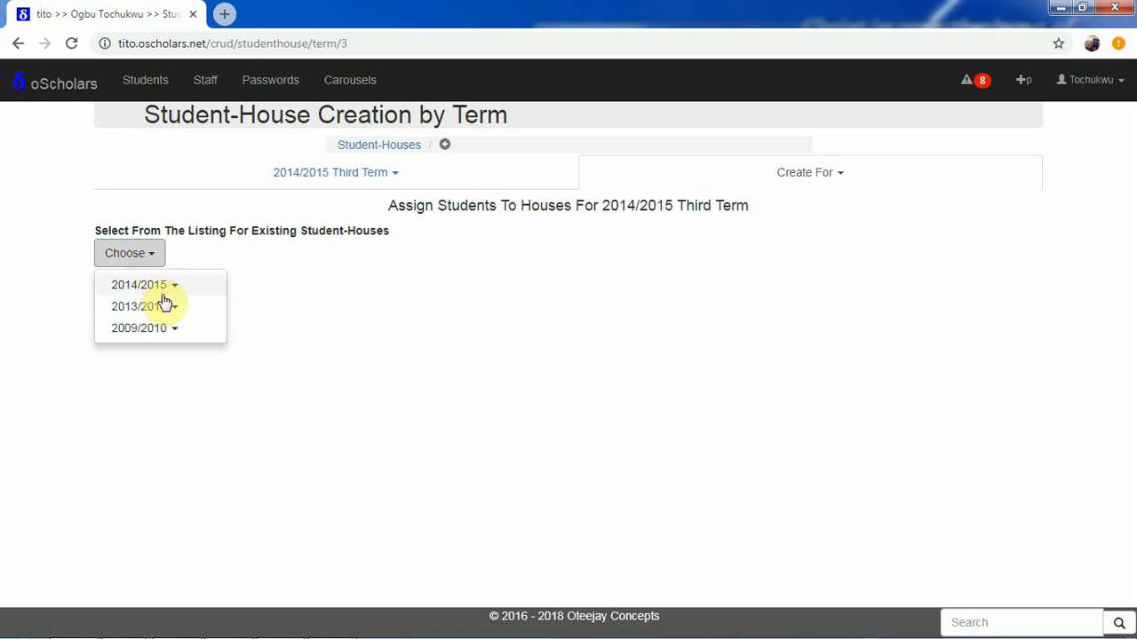
left_click(162, 286)
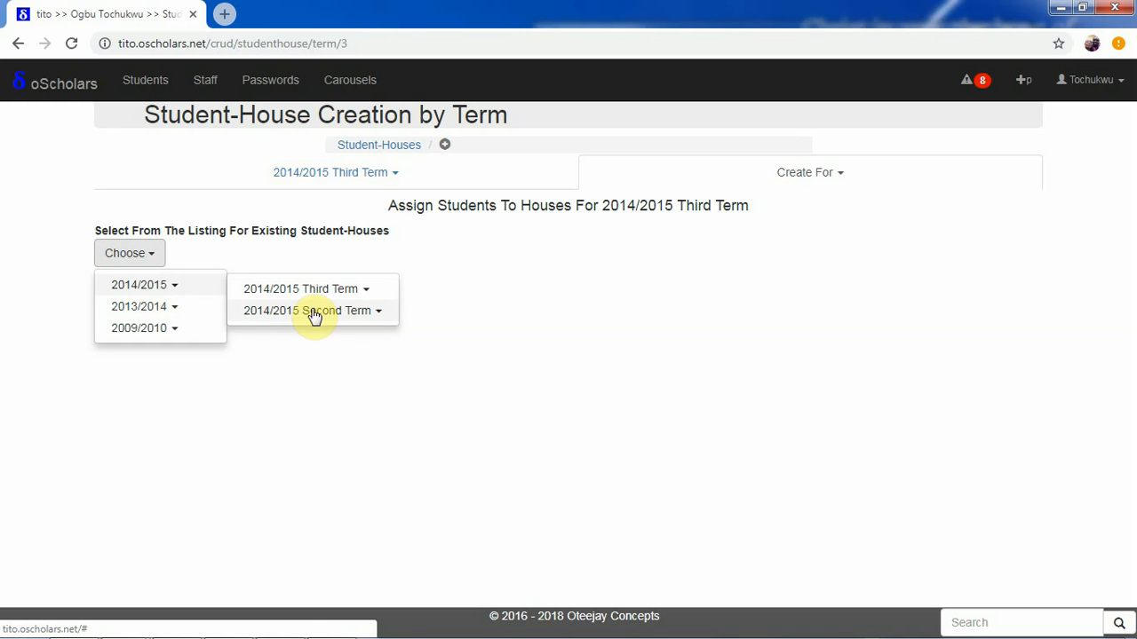
left_click(347, 316)
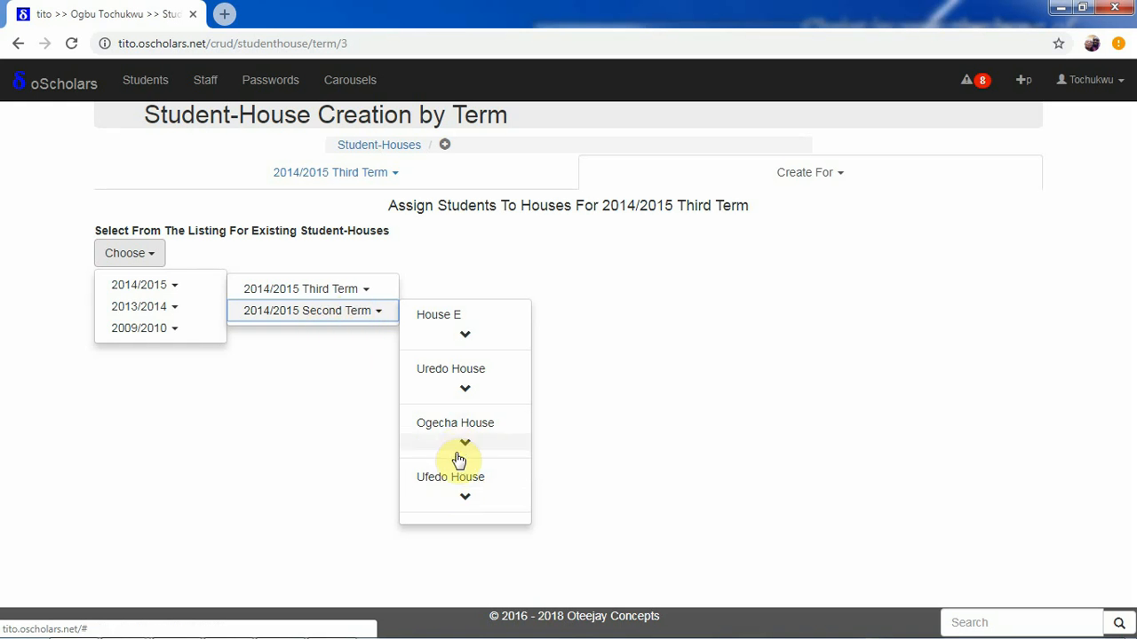
left_click(444, 476)
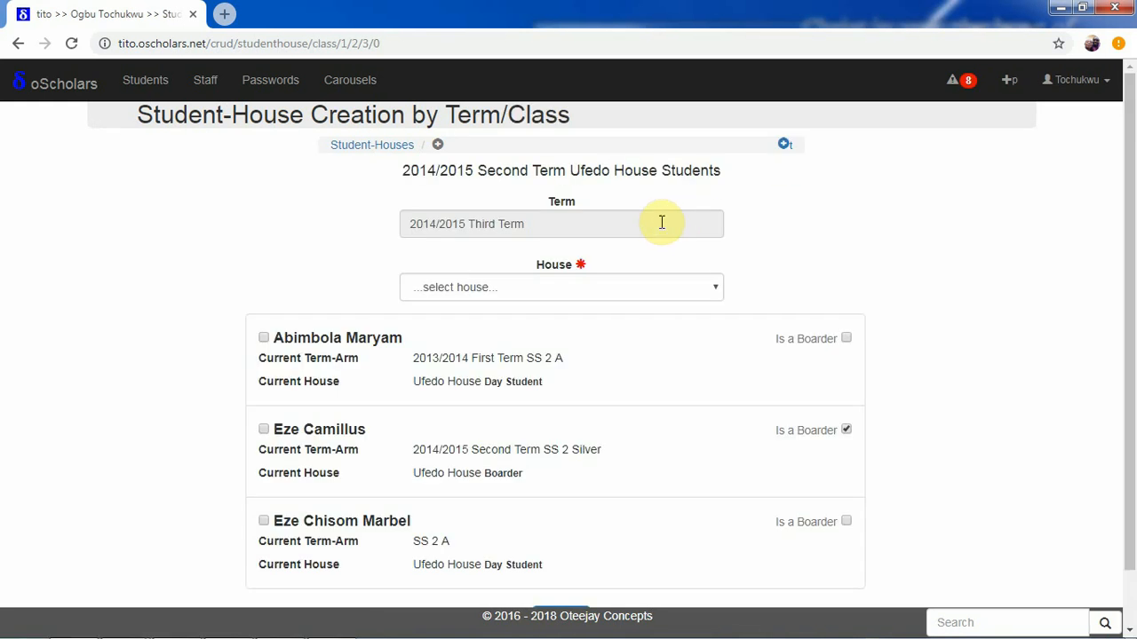
Choose Ufedo House for 2014/2015 Third Term, select all three listed students, and submit the assignment
mouse_move(1131, 241)
left_mouse_down()
mouse_move(1129, 393)
mouse_move(1122, 241)
left_mouse_up()
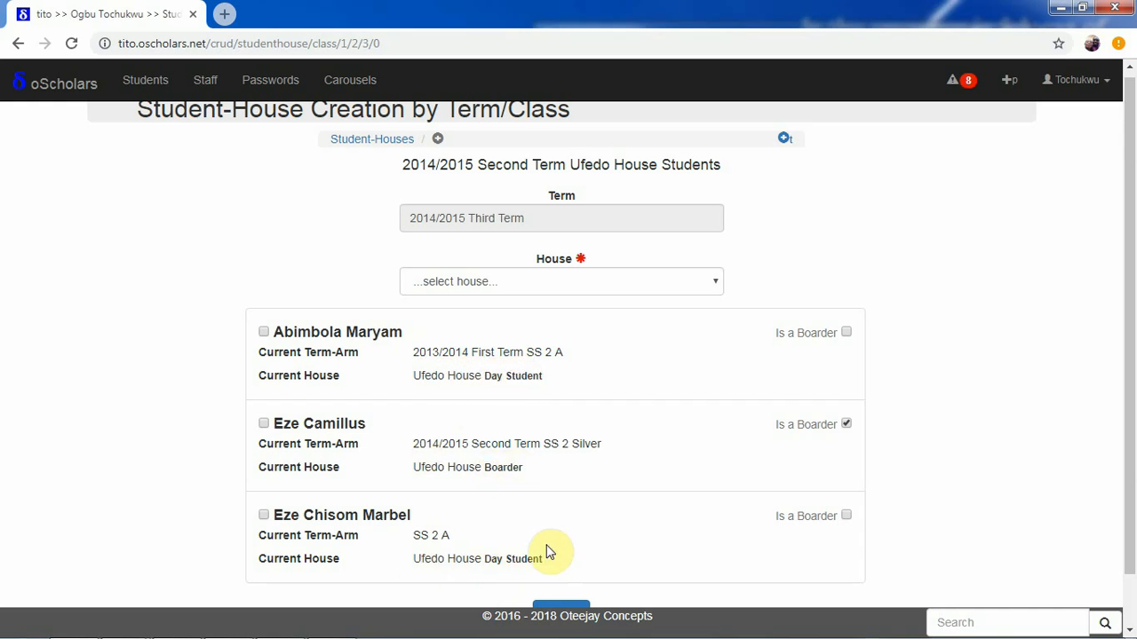
left_click(538, 282)
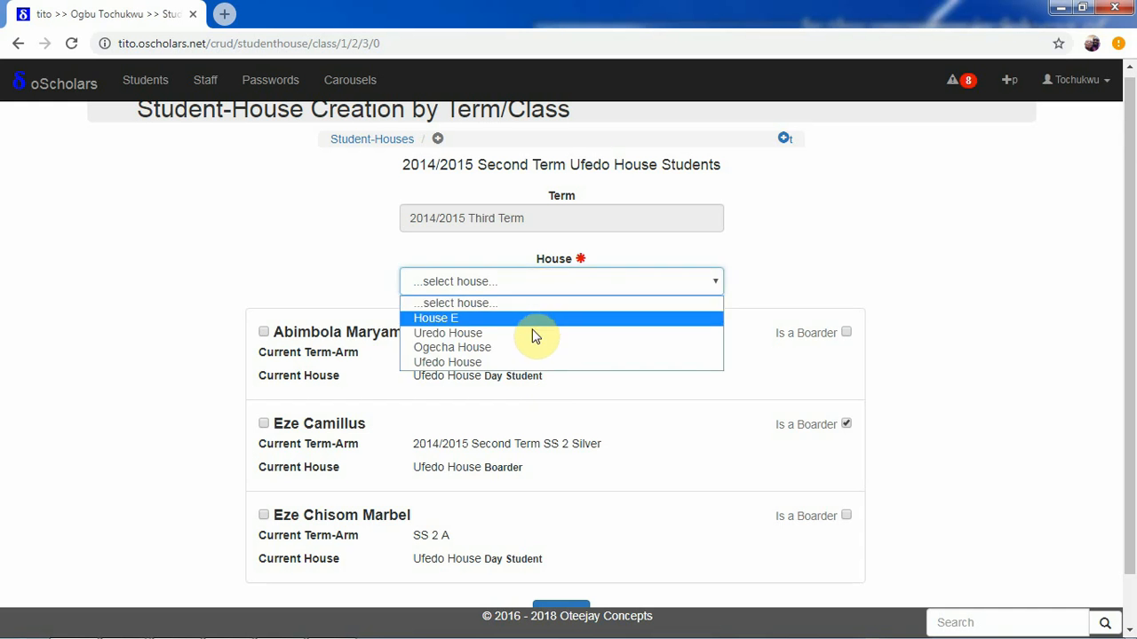
left_click(524, 360)
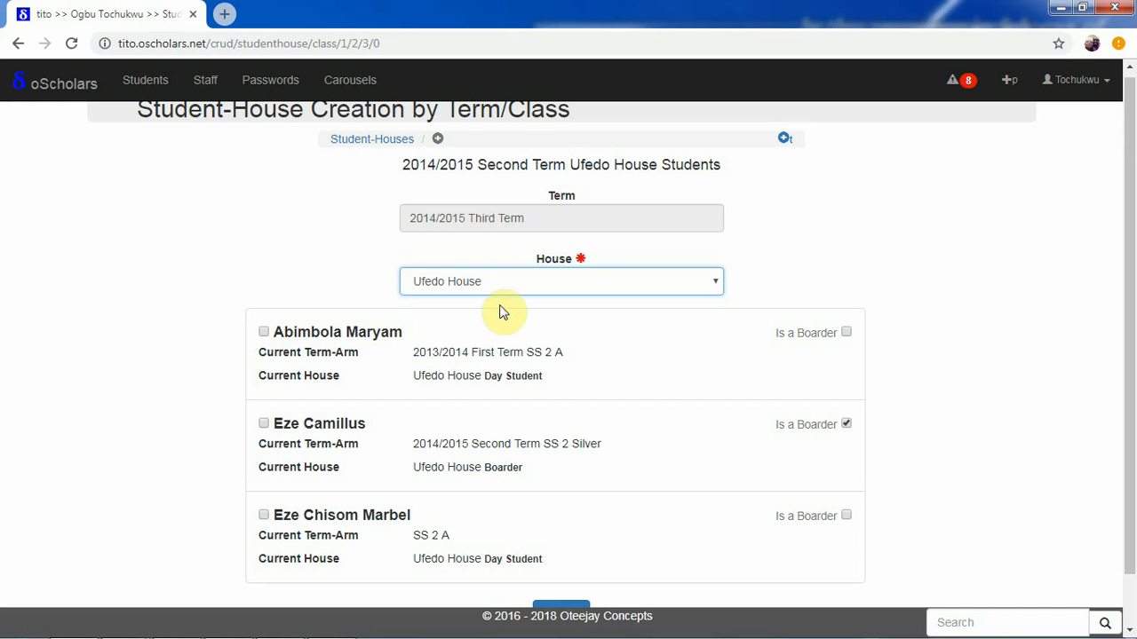
left_click(337, 332)
left_click(317, 431)
left_click(320, 513)
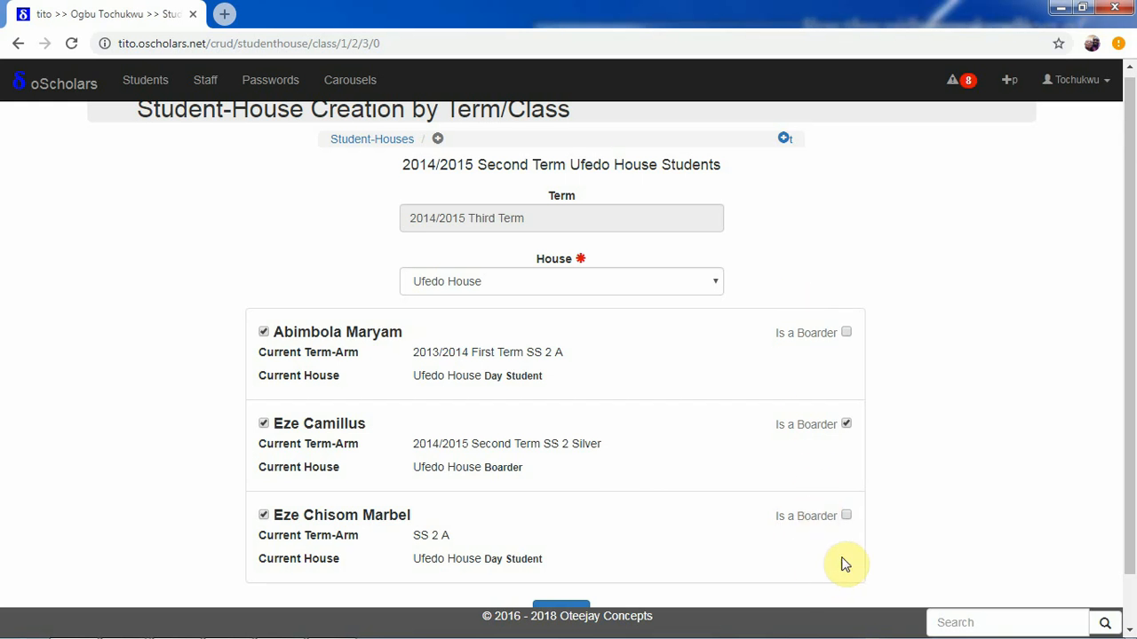
left_click_drag(1132, 381, 1132, 448)
scroll(1132, 448, "down", 1)
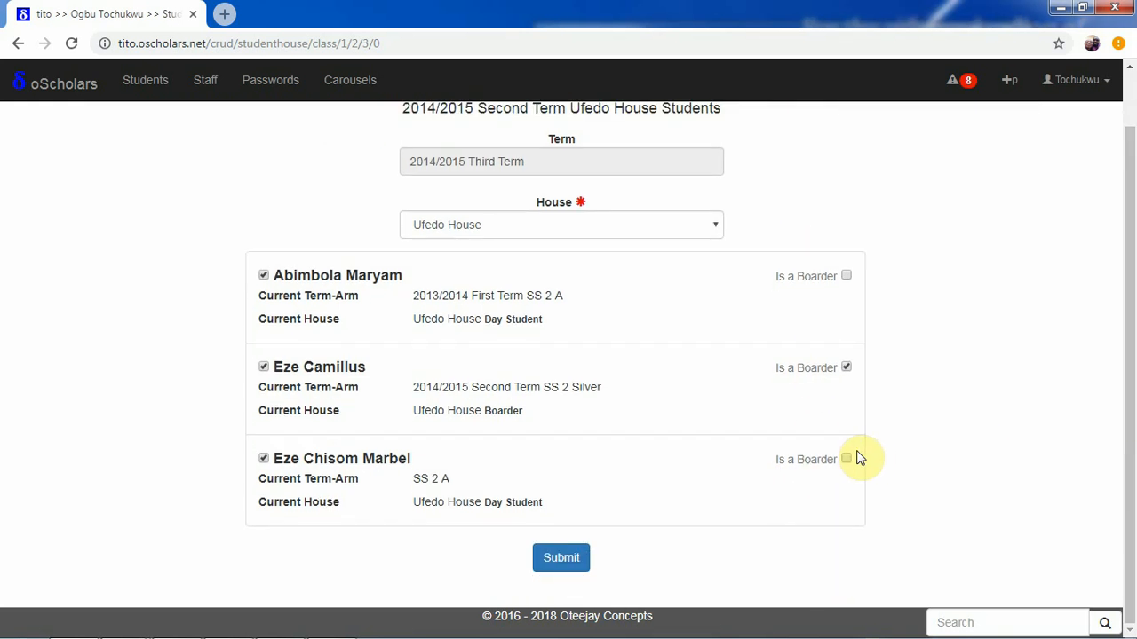
left_click(565, 556)
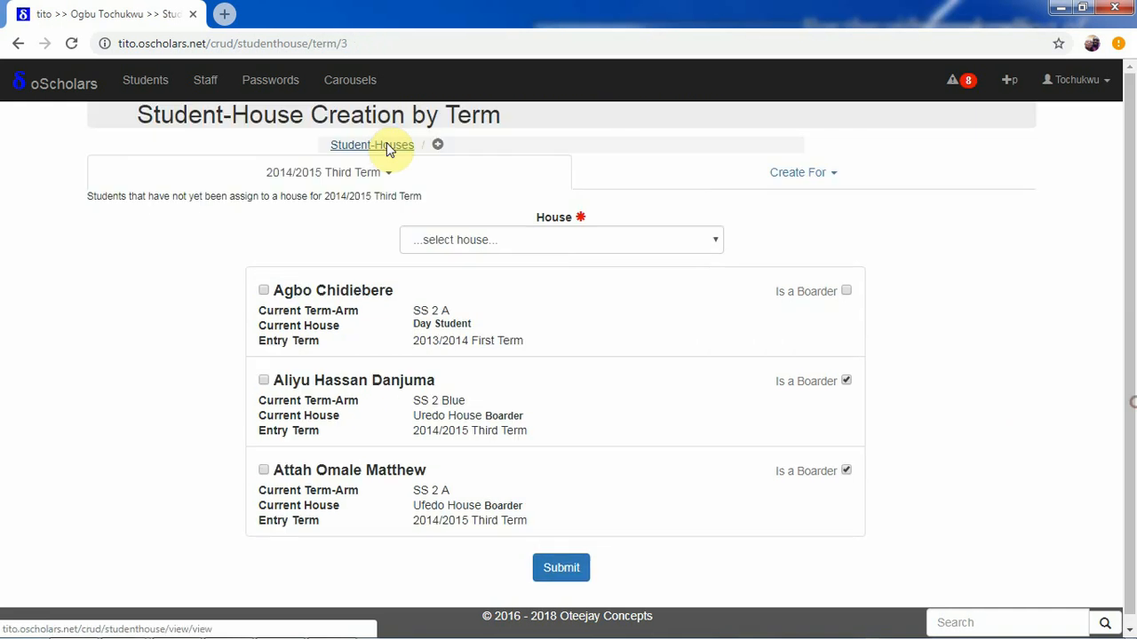
Open the Ogecha House student list for 2014/2015 Third Term and save it as an Excel worksheet under the suggested file name
left_click(384, 144)
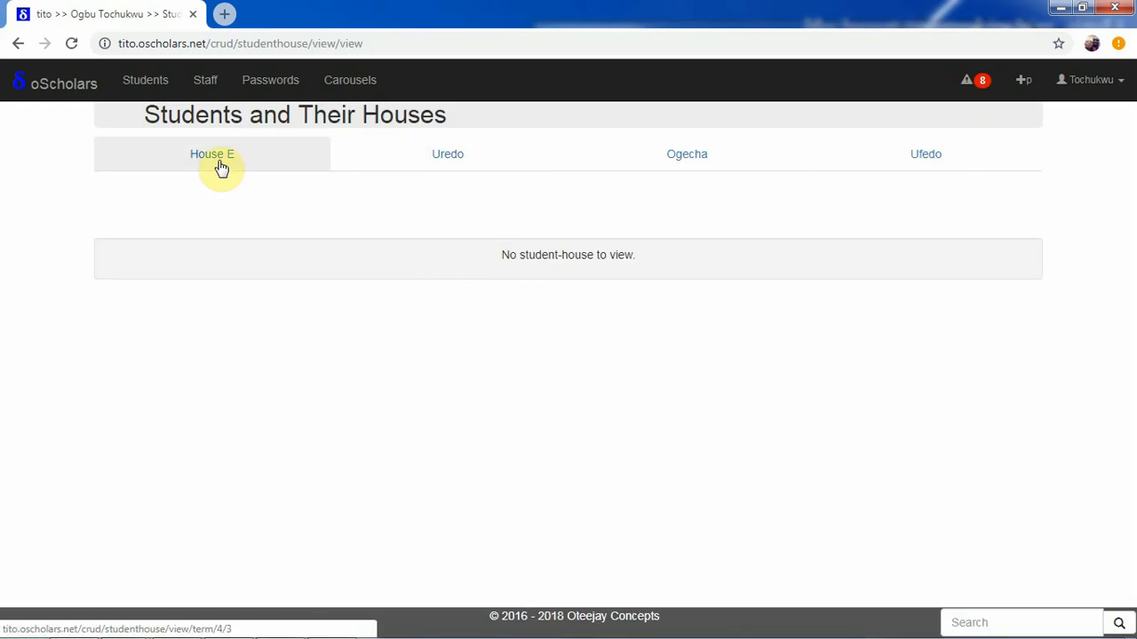
left_click(679, 167)
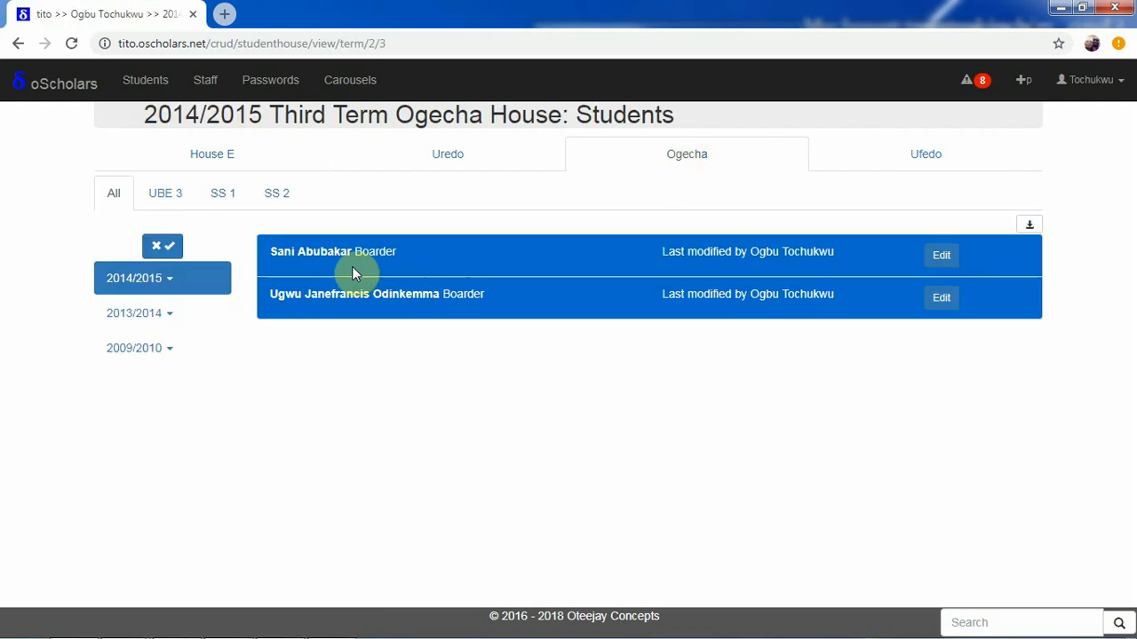
left_click(167, 280)
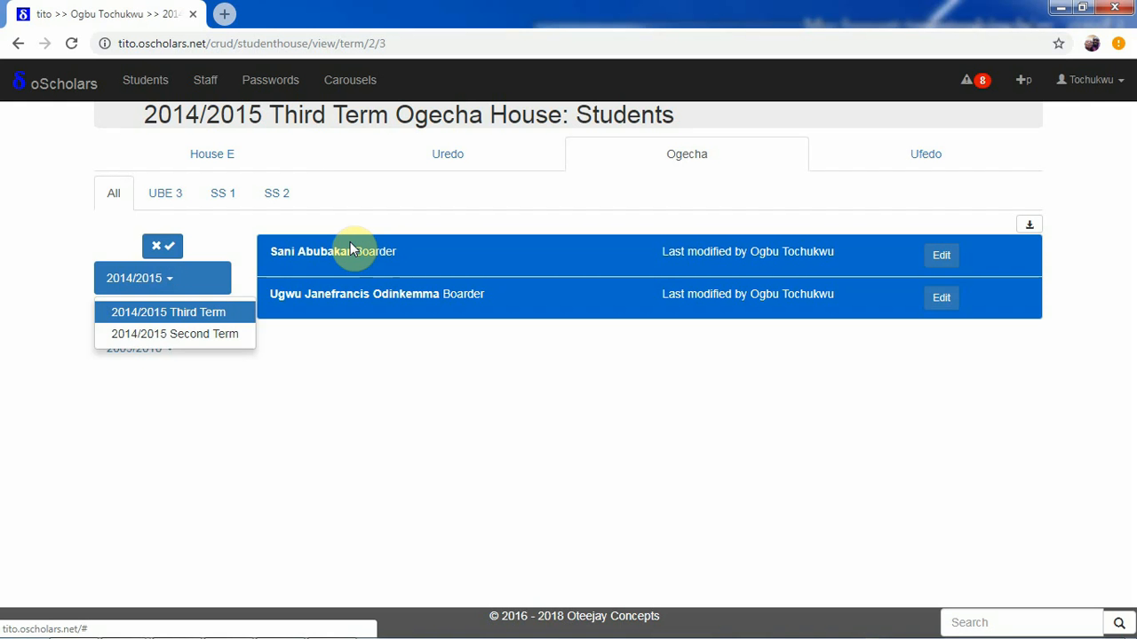
left_click(142, 278)
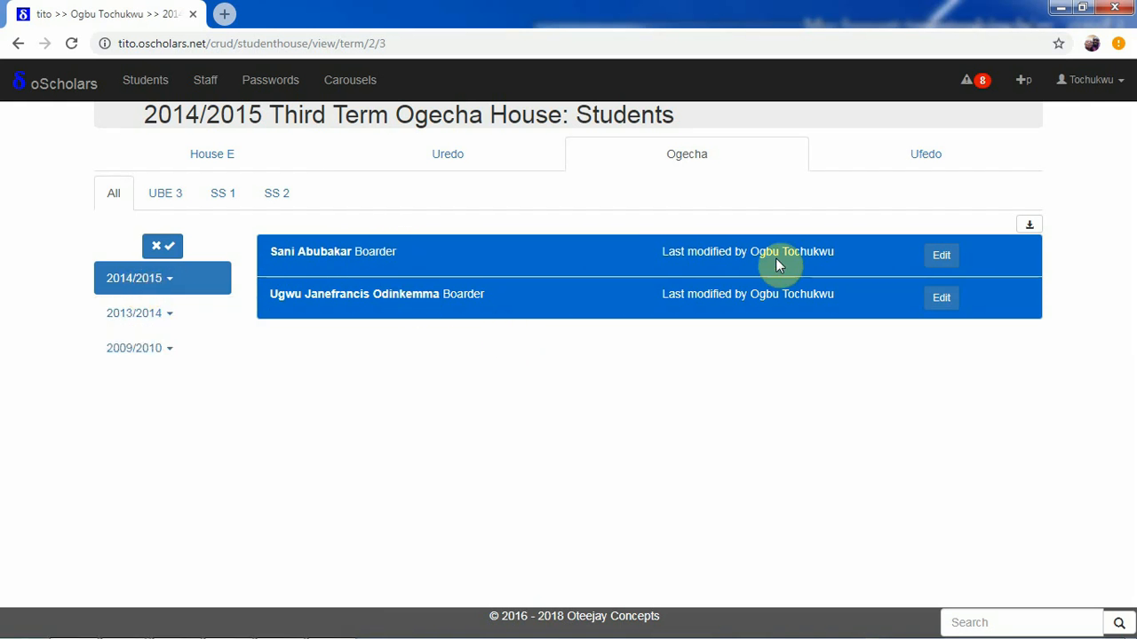
left_click(1030, 226)
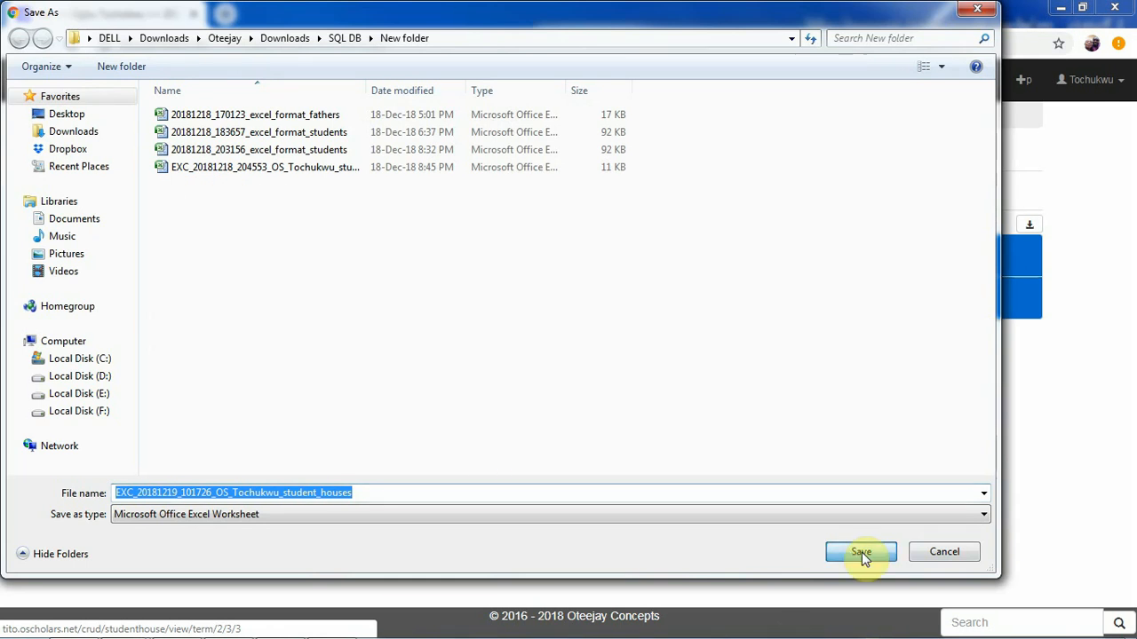
left_click(861, 551)
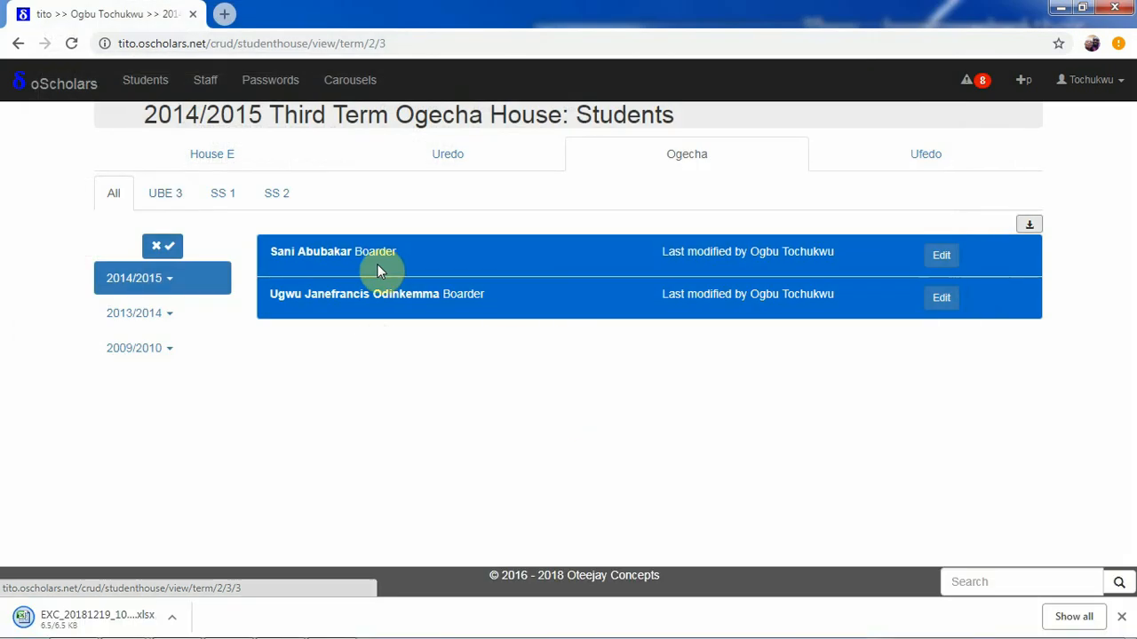
View the 2014/2015 Third Term Ogecha House students by class: UBE 3, SS 1, and SS 2
left_click(178, 200)
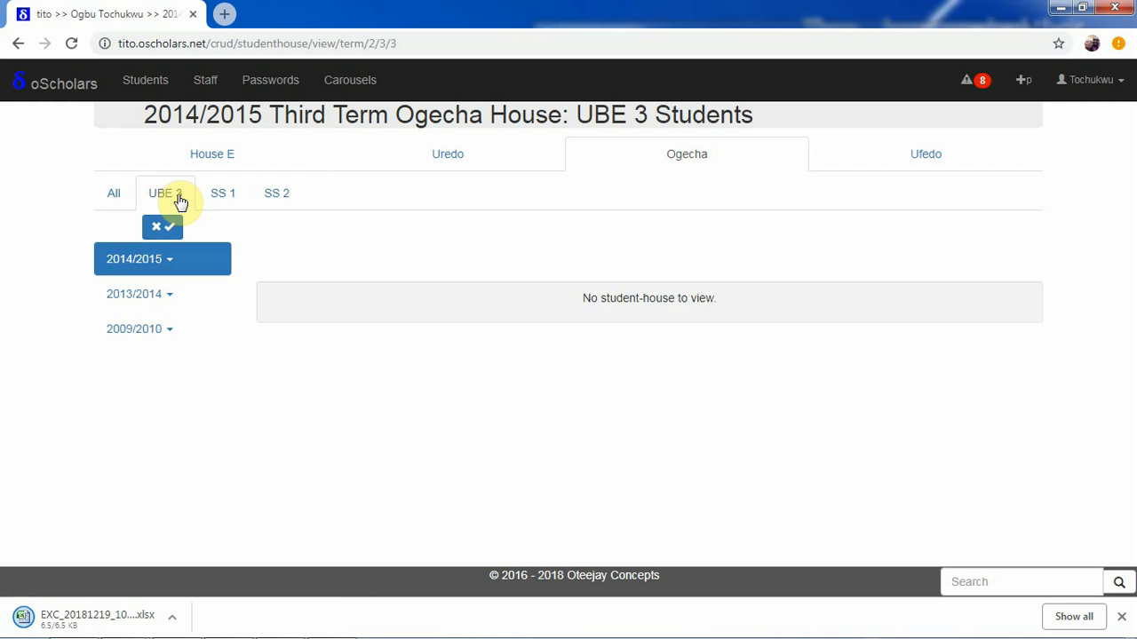
left_click(223, 195)
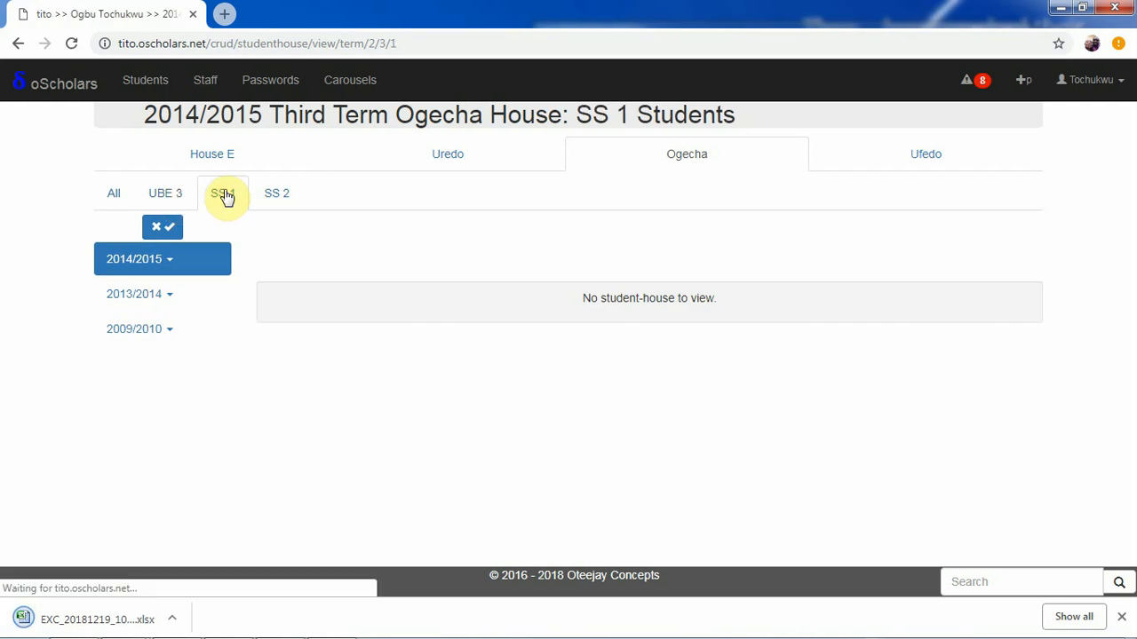
left_click(270, 195)
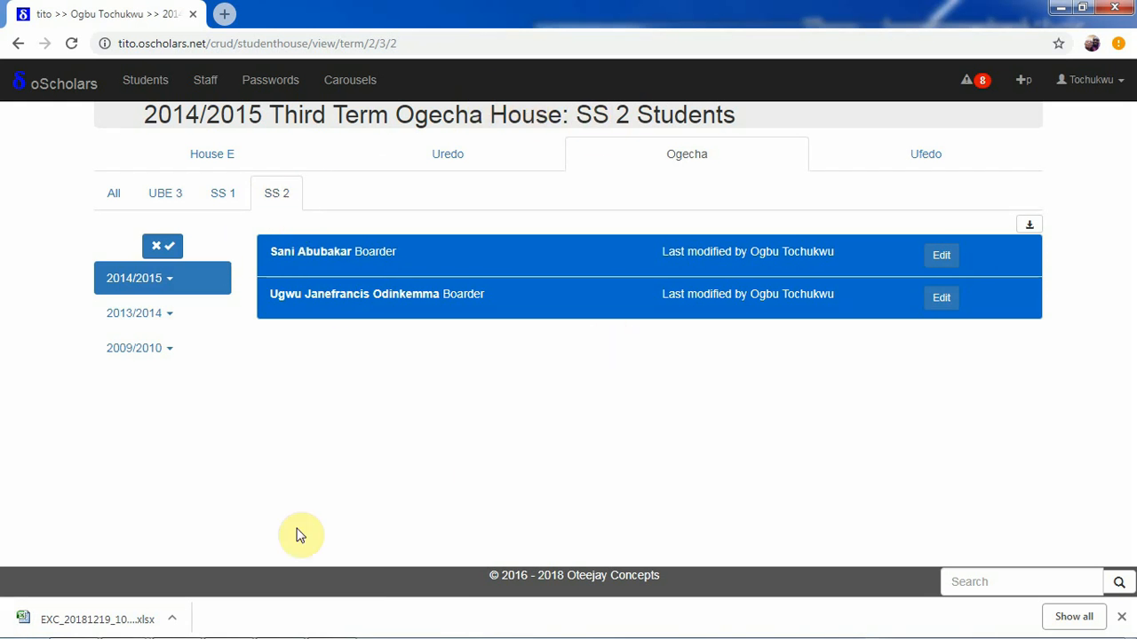
Open the downloaded student-house Excel worksheet and show the file in its folder
left_click(172, 619)
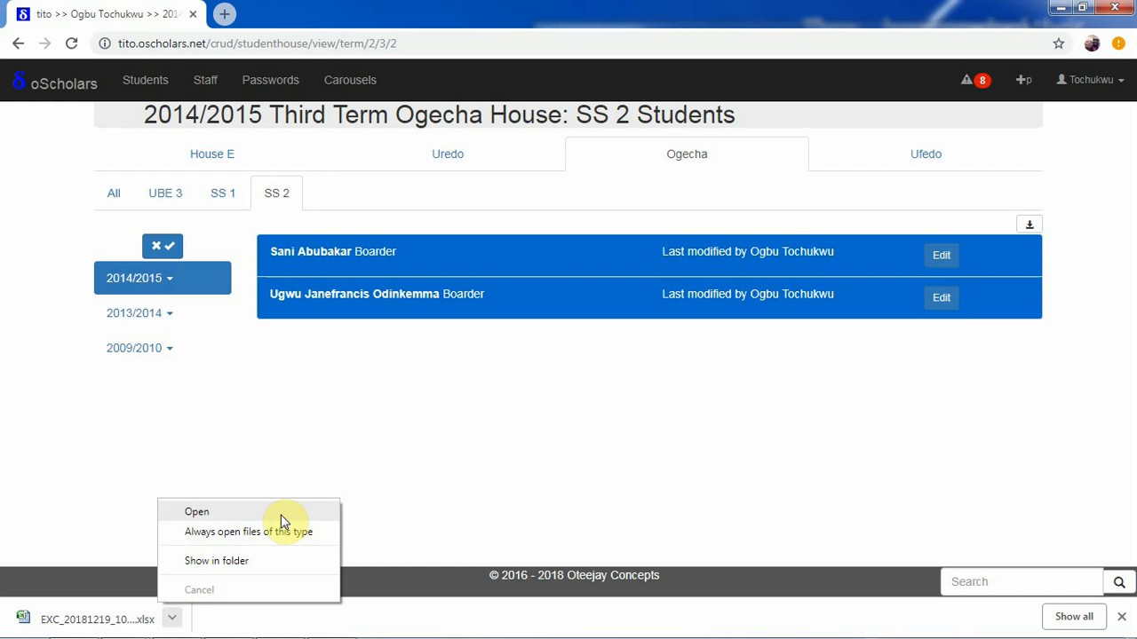
left_click(282, 523)
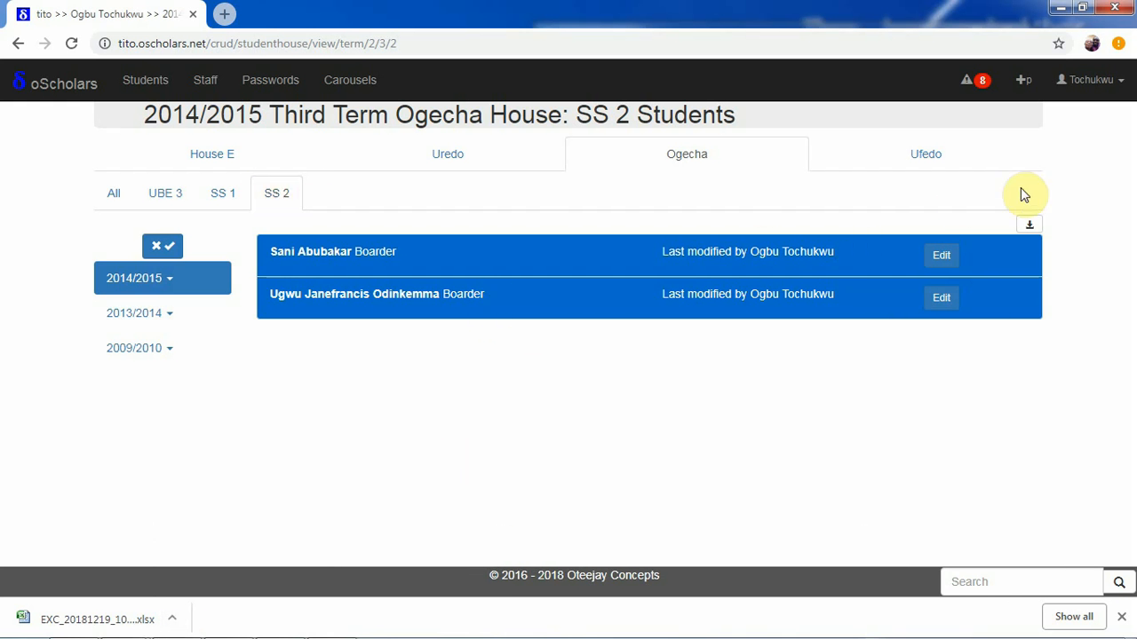
left_click(173, 619)
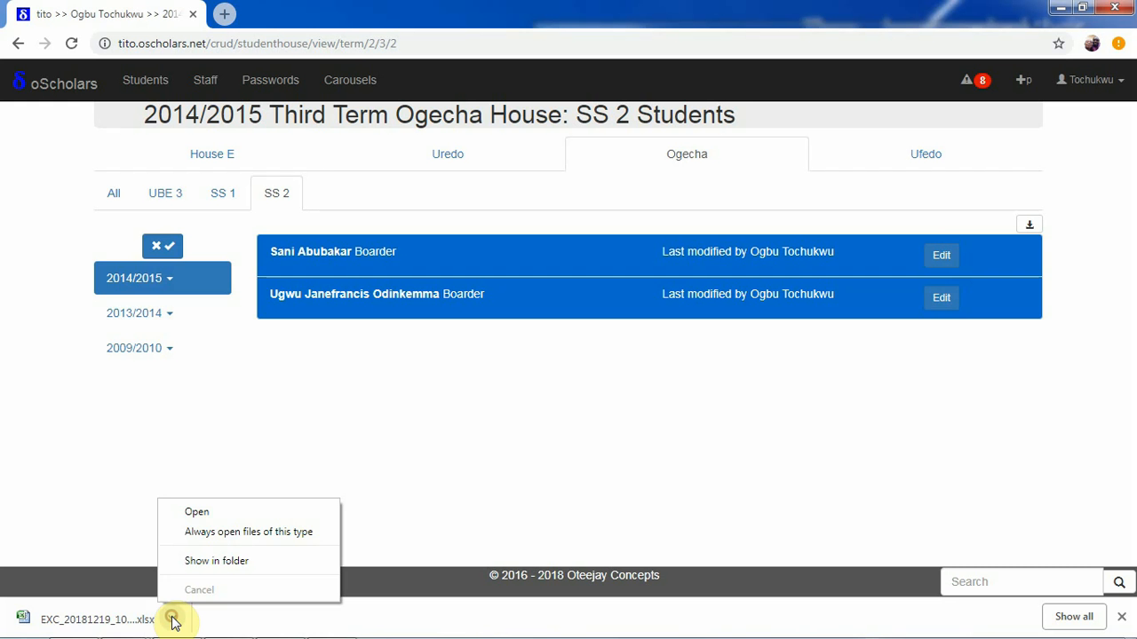
left_click(261, 565)
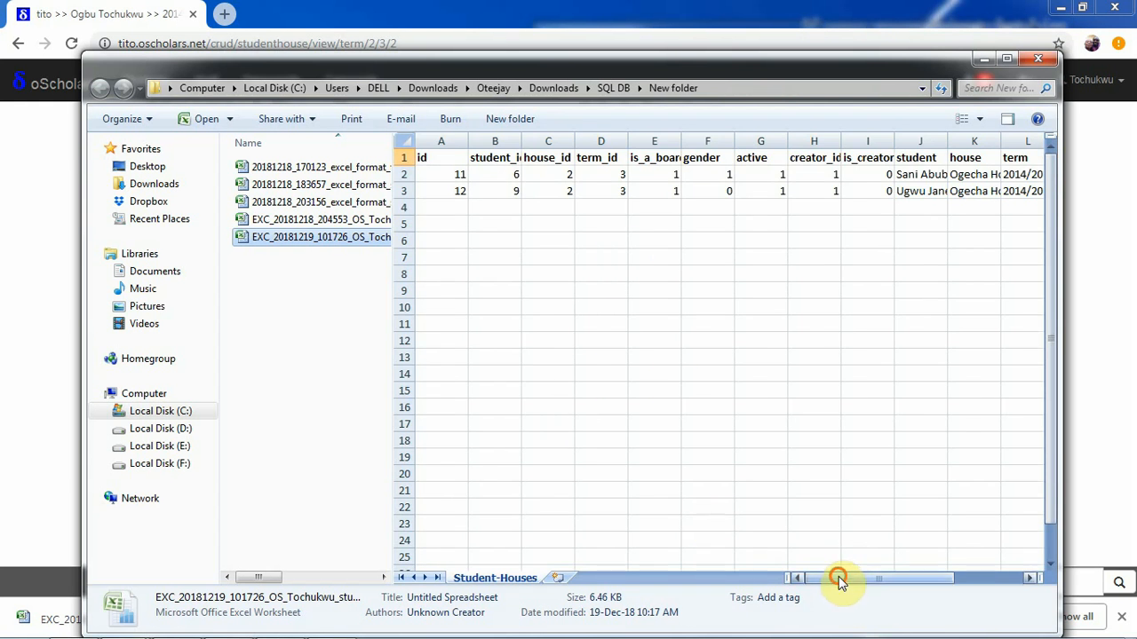
Examine the student, house, term, and creator columns in the Student-Houses worksheet, and return to the oScholars page in the browser
left_click_drag(839, 580, 913, 575)
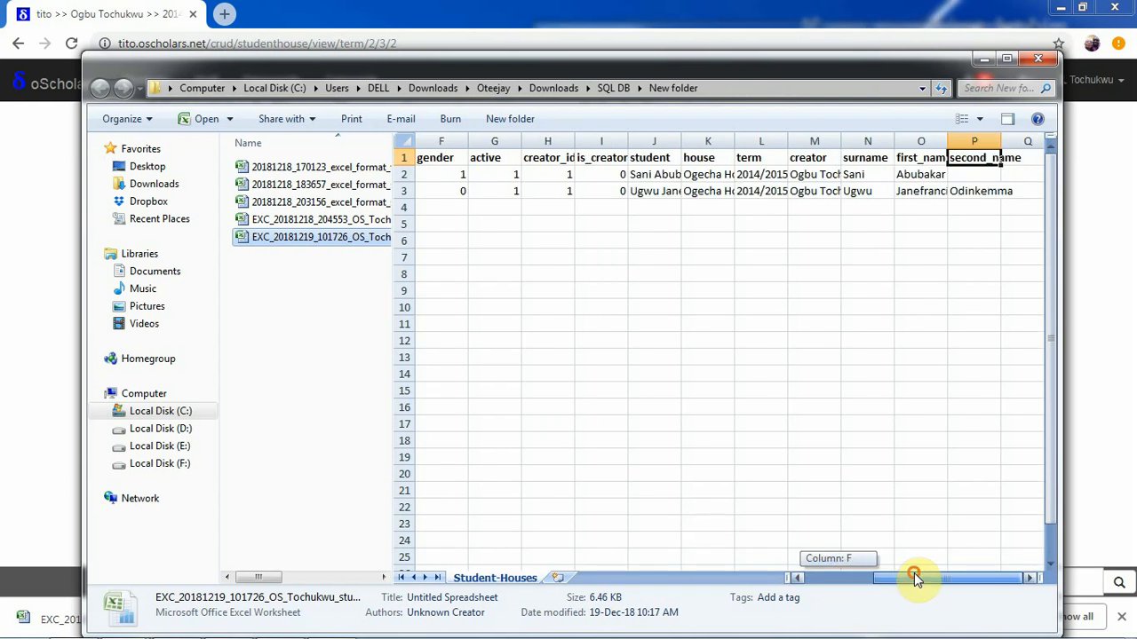
left_click(654, 174)
left_click(711, 176)
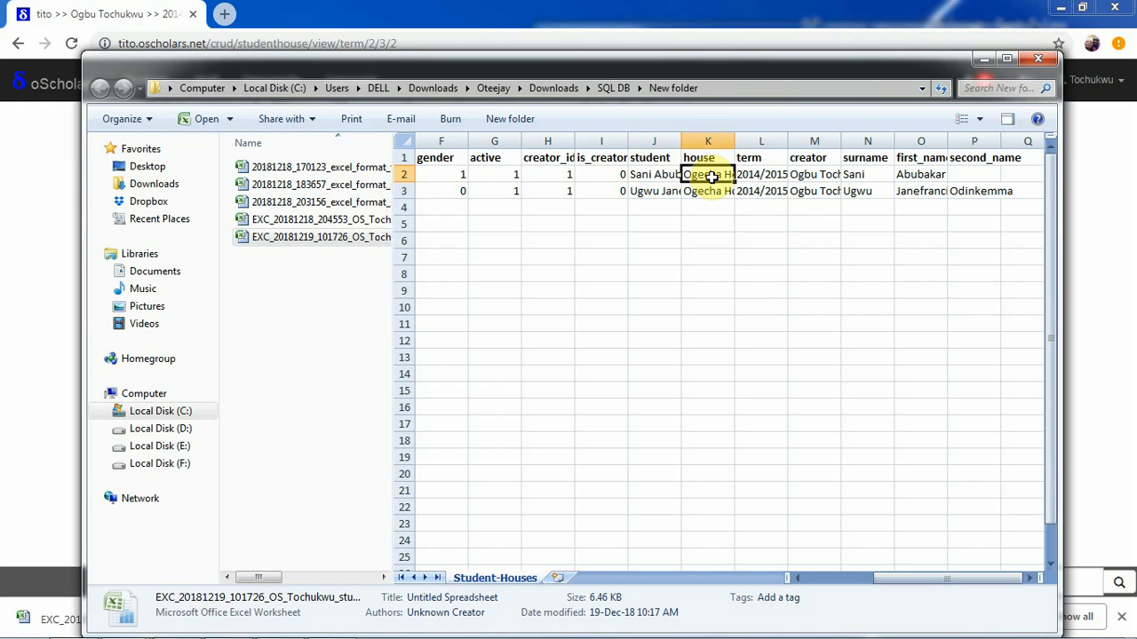
left_click(762, 175)
left_click(809, 174)
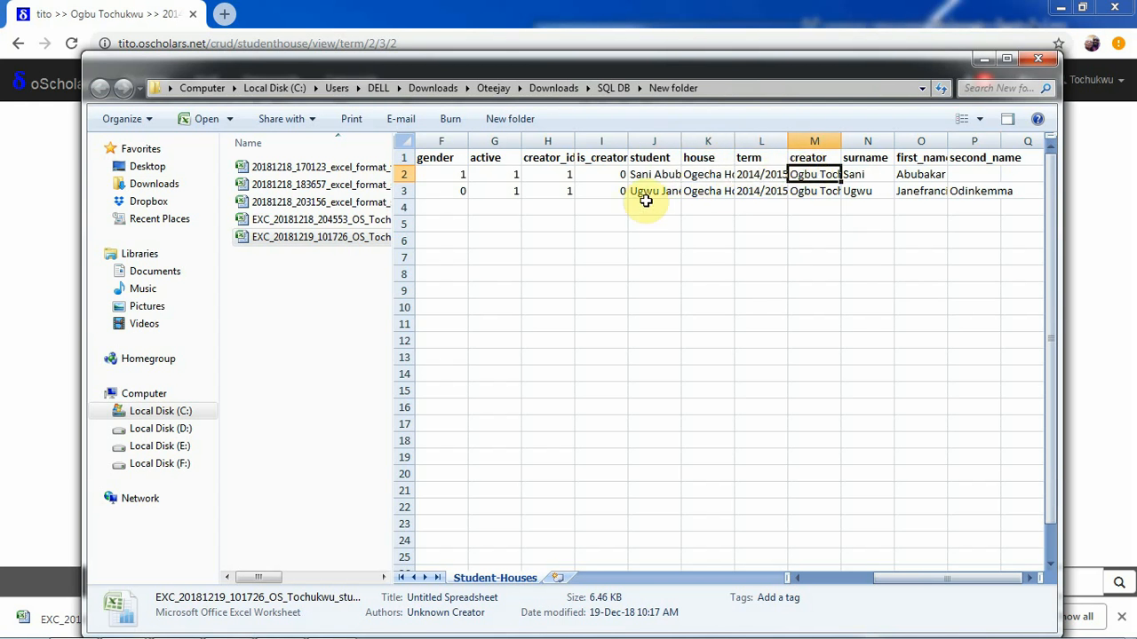
key("alt+Tab")
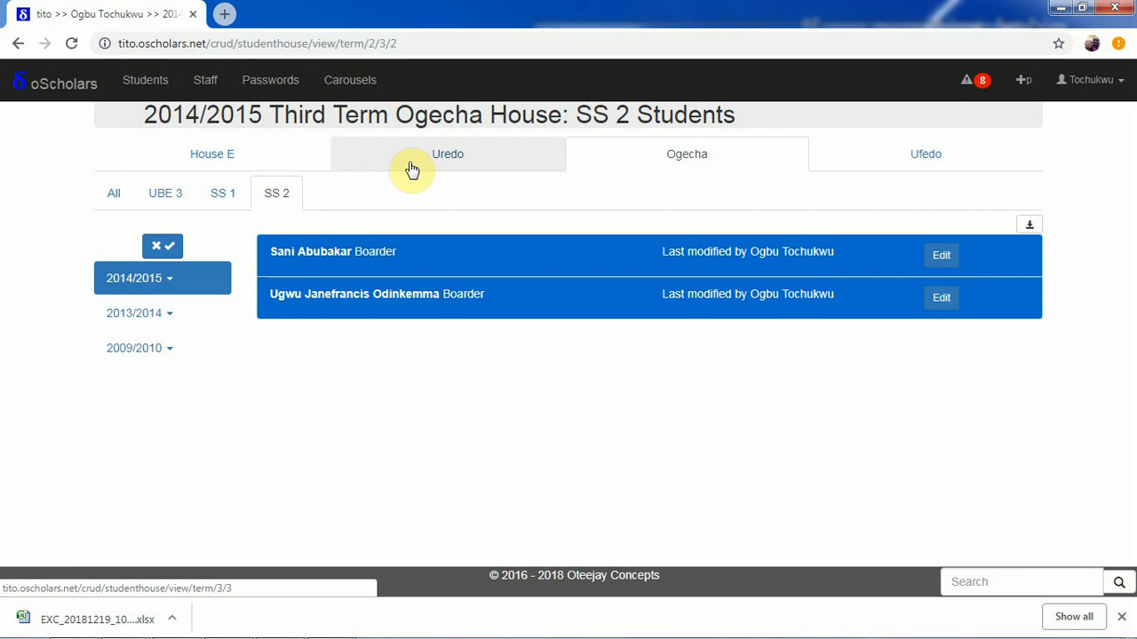